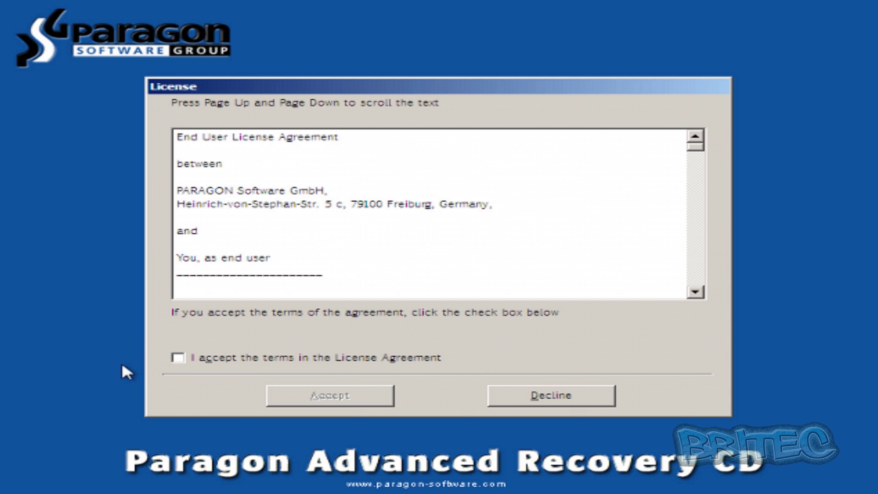
# - Accept the terms of the License Agreement and start the P2P Adjust OS Wizard
pyautogui.click(178, 358)
pyautogui.click(325, 394)
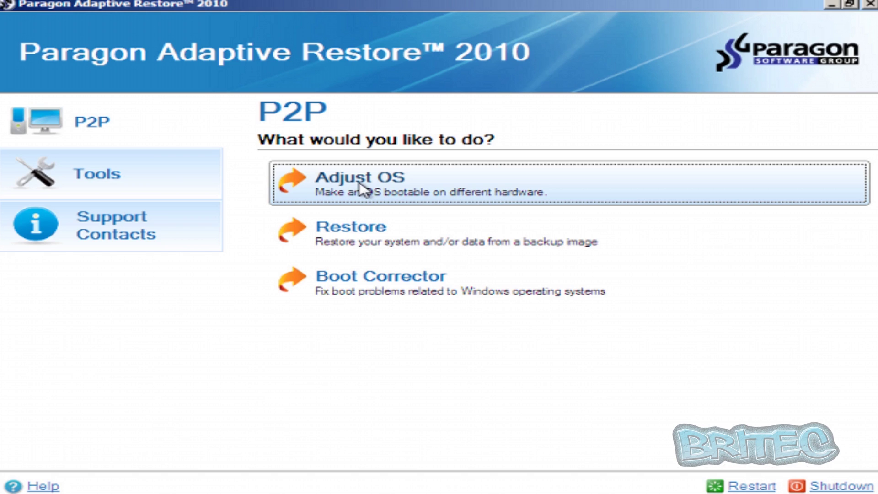
pyautogui.click(405, 188)
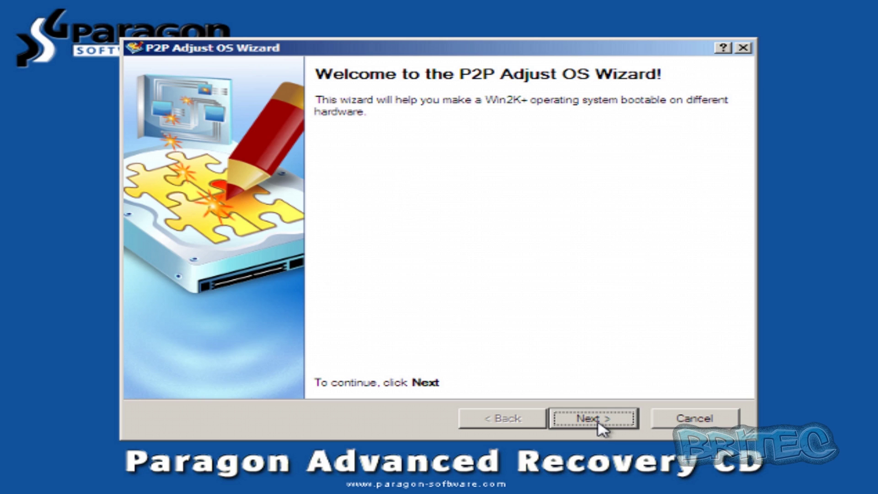
# - Adjust the Microsoft Windows 7 installation to the new hardware automatically, apply the changes physically, and finish the wizard
pyautogui.click(599, 425)
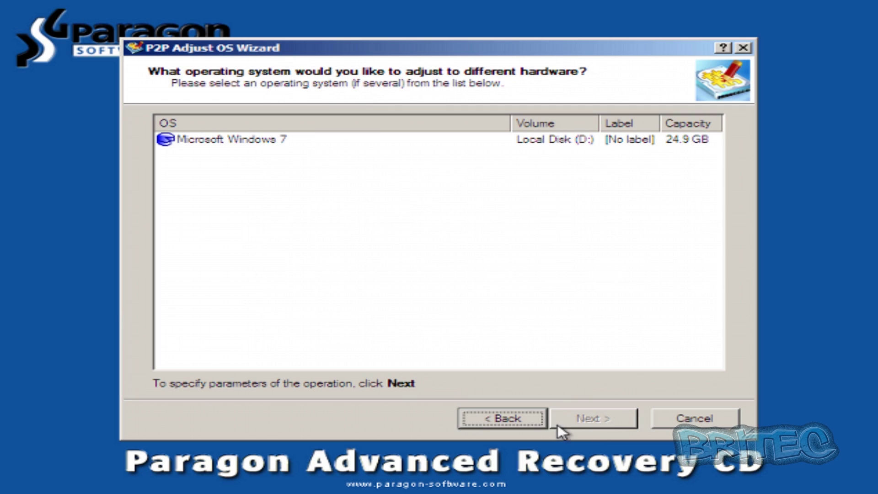
pyautogui.click(228, 145)
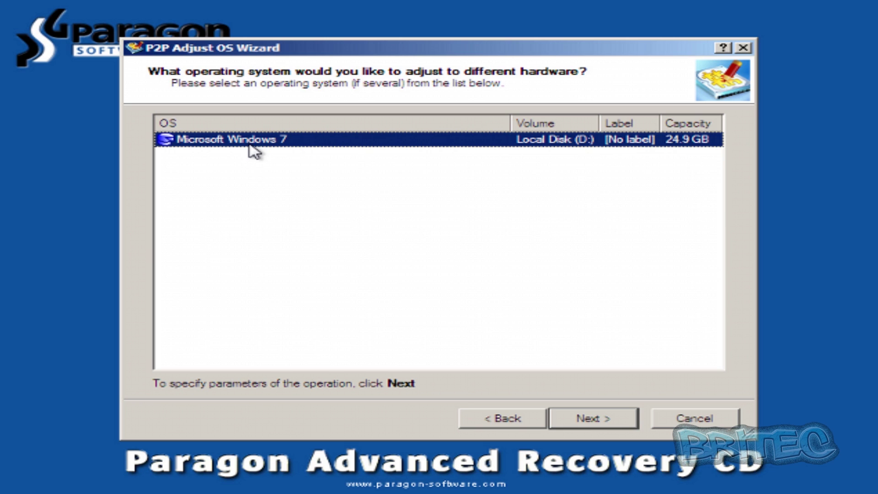
pyautogui.click(573, 419)
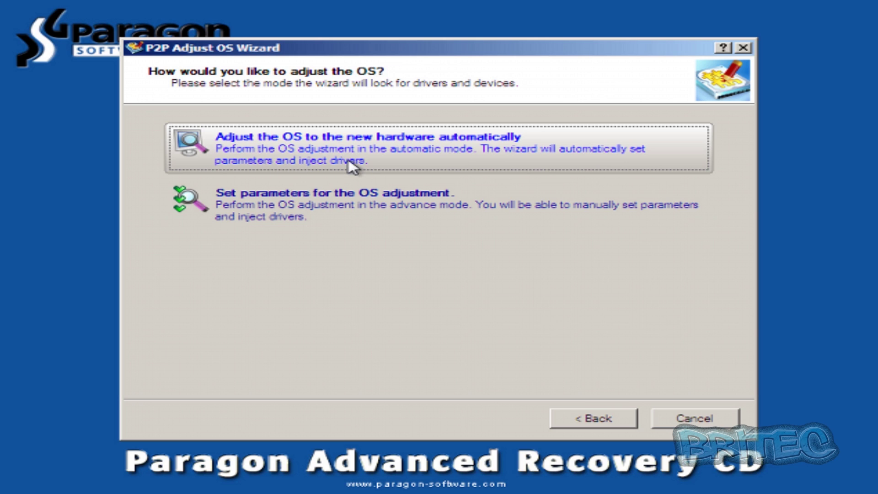
pyautogui.click(386, 157)
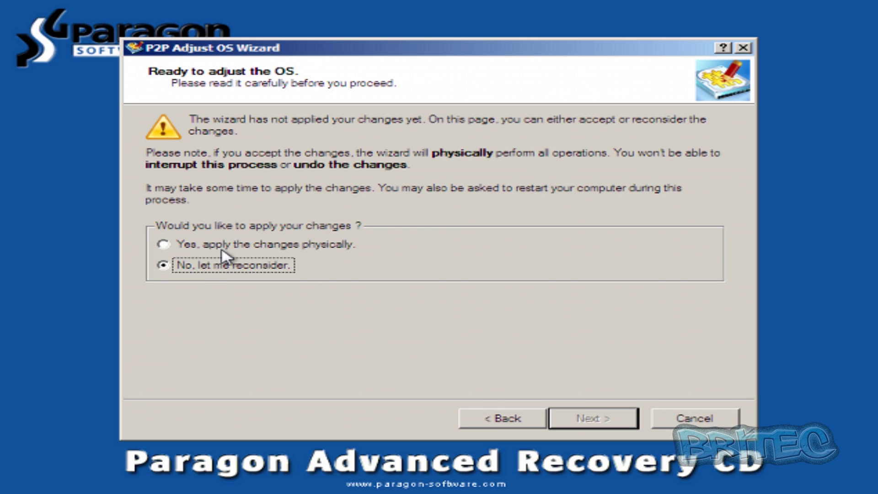
pyautogui.click(293, 251)
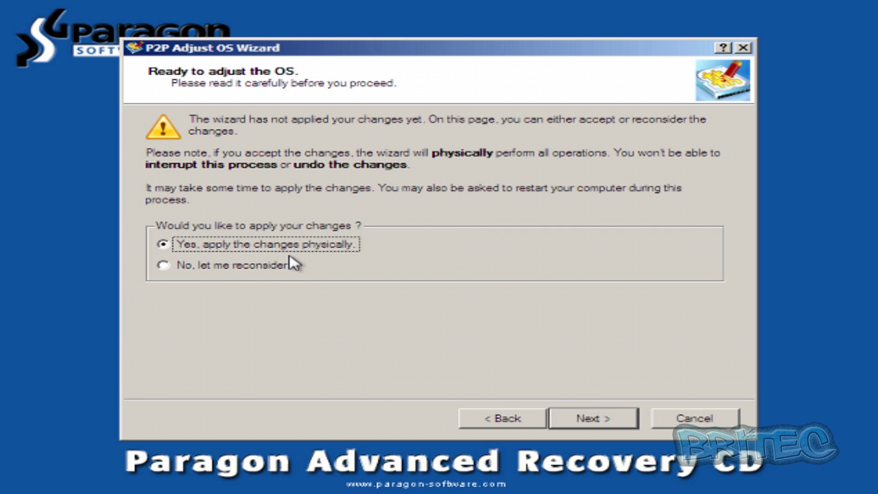
pyautogui.click(587, 418)
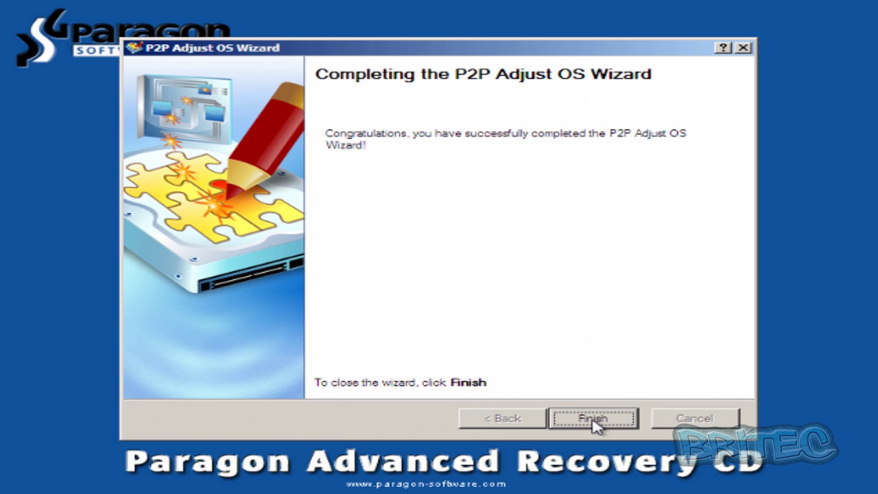
pyautogui.click(593, 419)
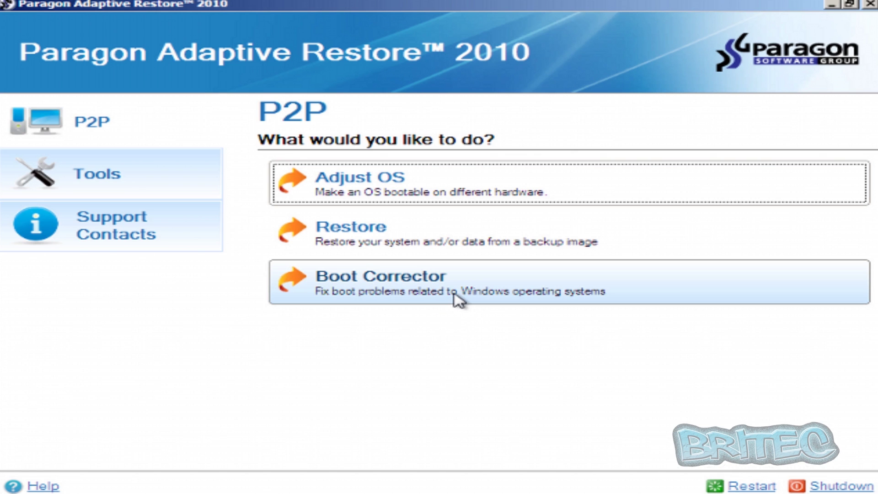
# - Run the Adjust OS wizard again for Microsoft Windows 7, choosing to set the adjustment parameters manually
pyautogui.click(384, 187)
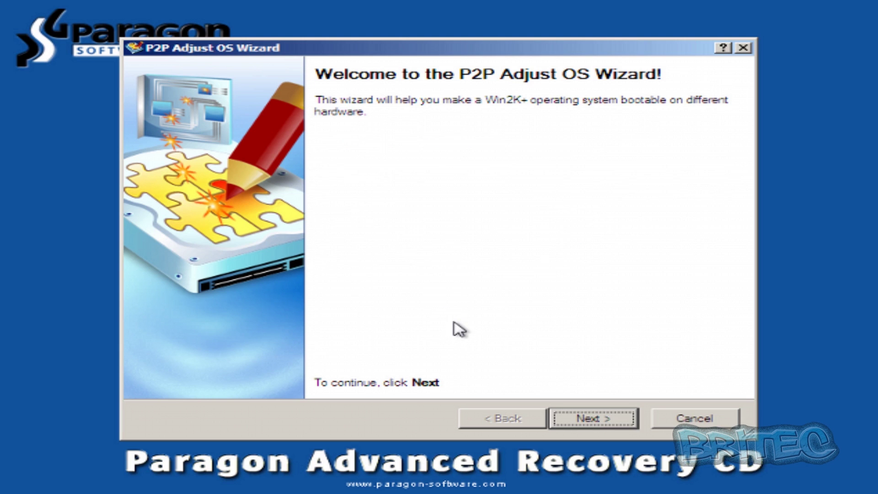
pyautogui.click(597, 416)
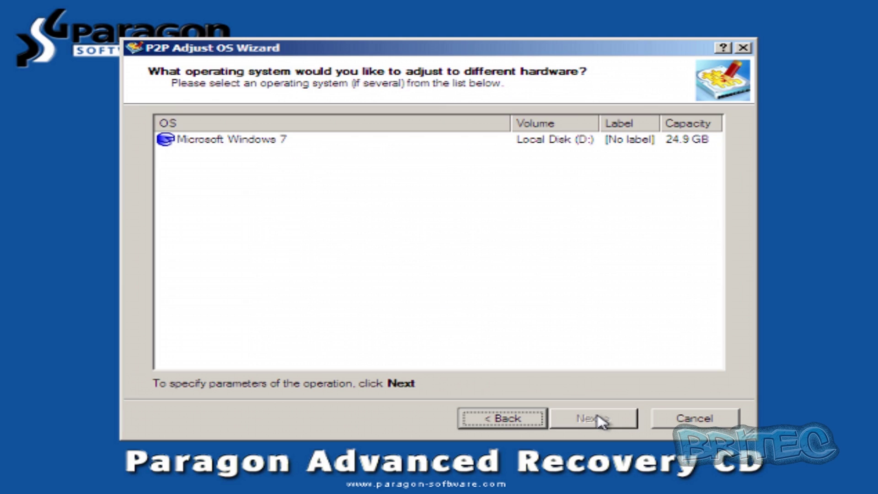
pyautogui.click(201, 144)
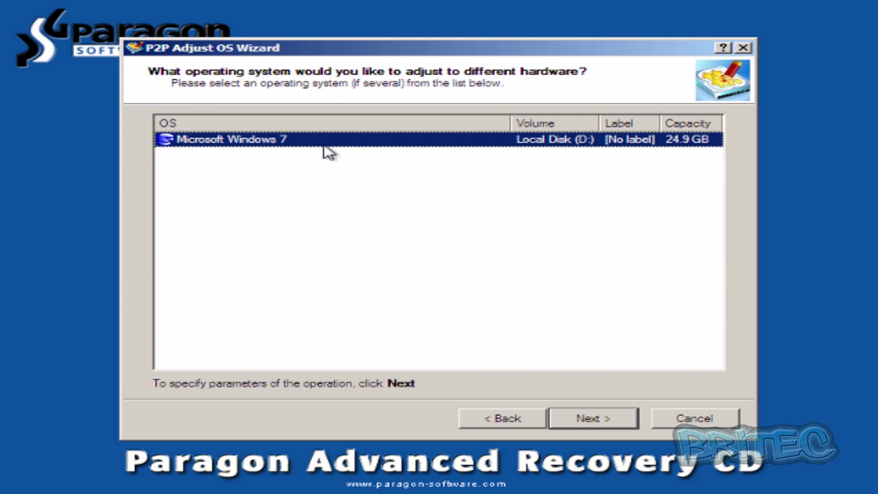
pyautogui.click(594, 424)
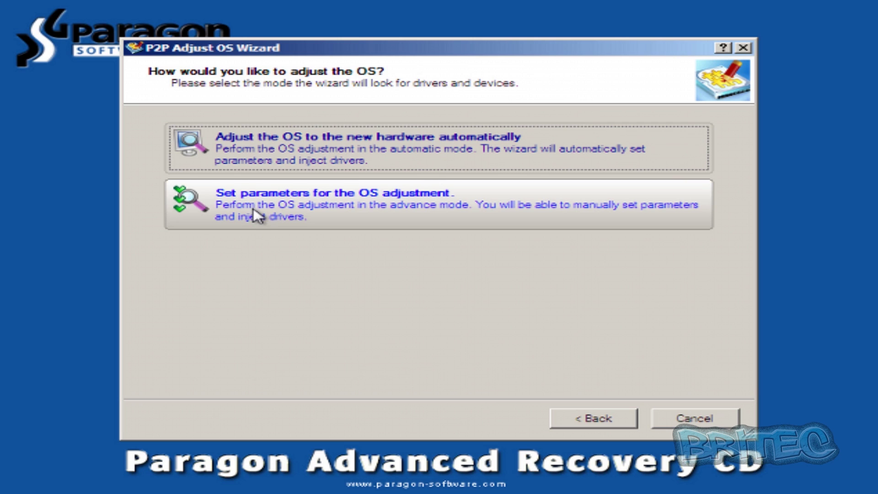
pyautogui.click(392, 210)
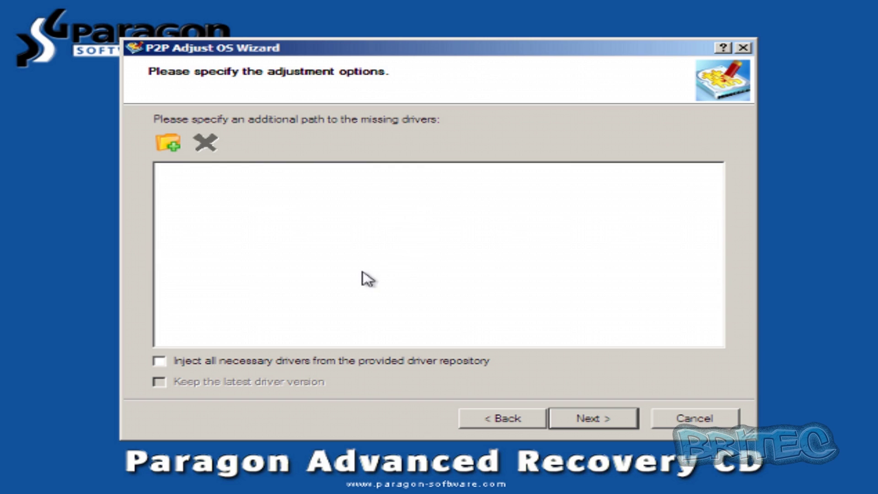
# - Add the CD Drive (E:) as an additional path to the missing drivers
pyautogui.click(170, 149)
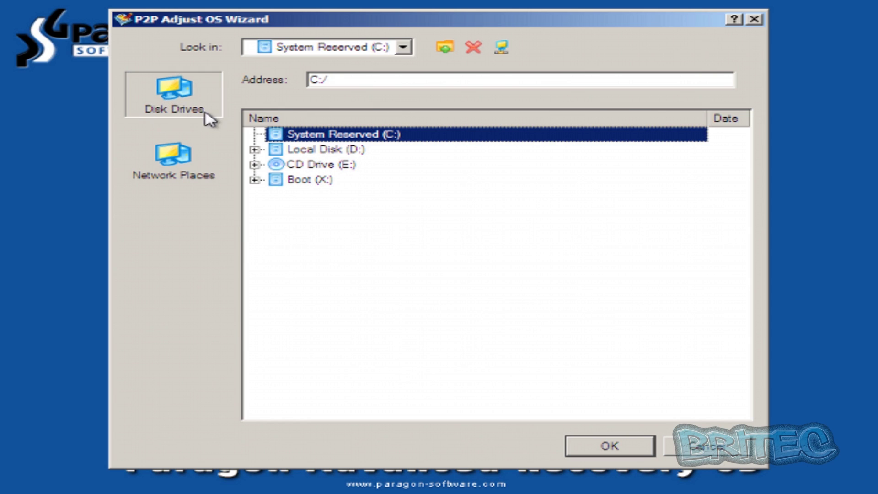
pyautogui.click(325, 166)
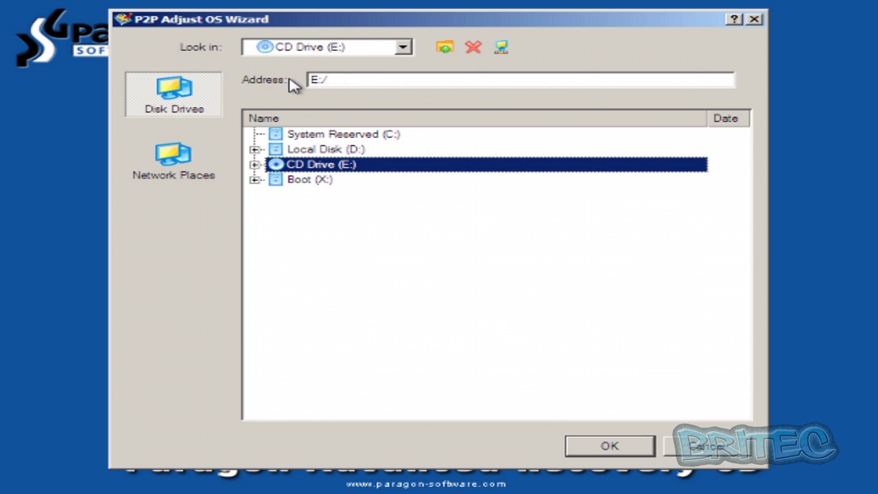
pyautogui.click(187, 176)
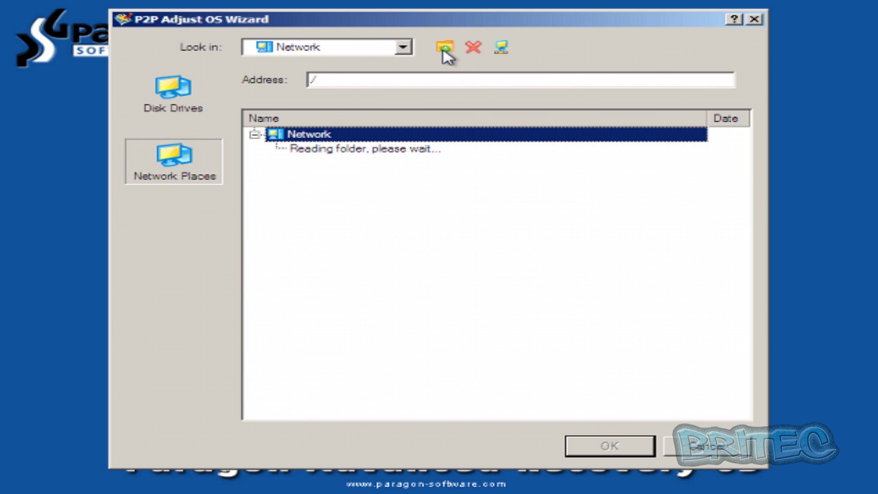
pyautogui.click(173, 91)
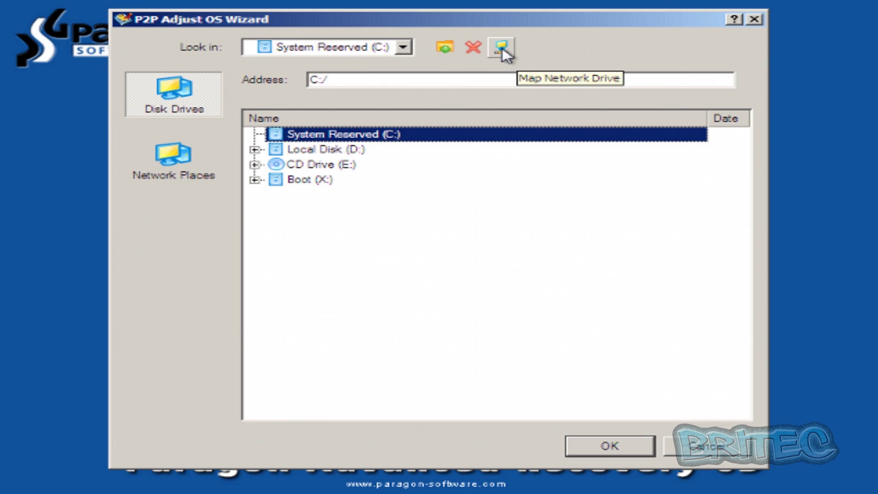
pyautogui.click(331, 168)
pyautogui.click(604, 451)
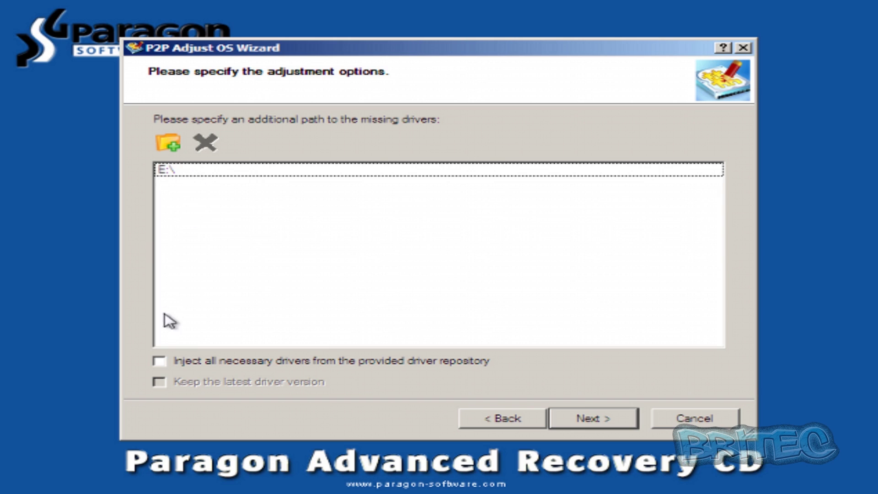
# - Enable injecting all necessary drivers from the provided driver repository and proceed to the driver review
pyautogui.click(158, 361)
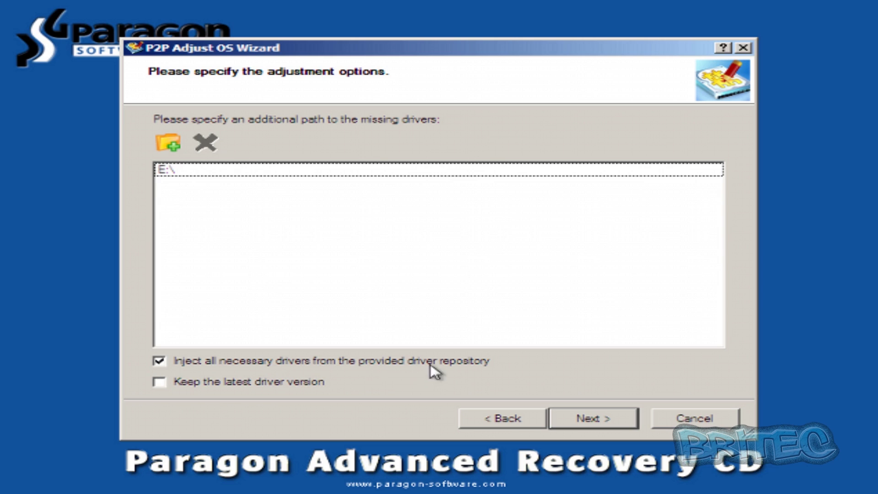
pyautogui.click(176, 177)
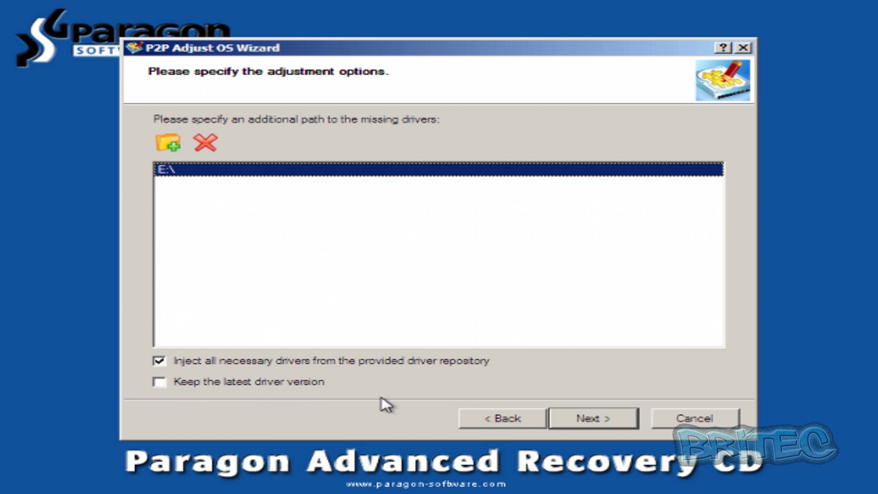
pyautogui.click(571, 422)
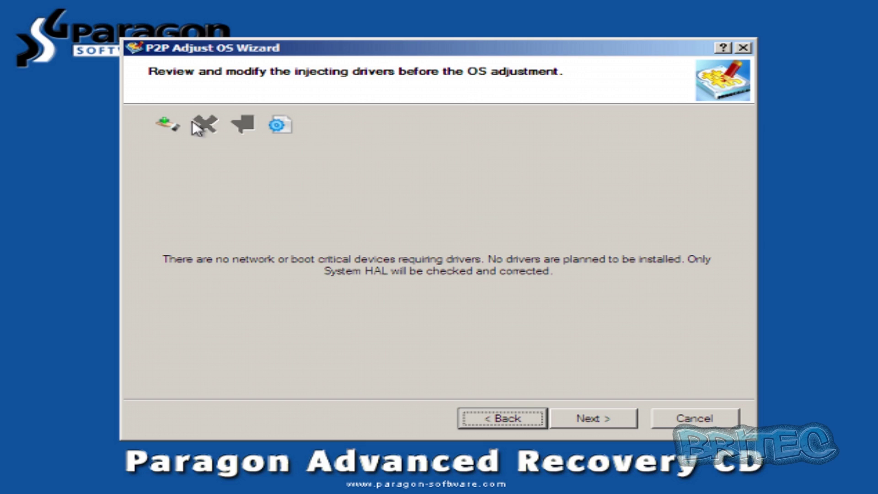
pyautogui.click(166, 124)
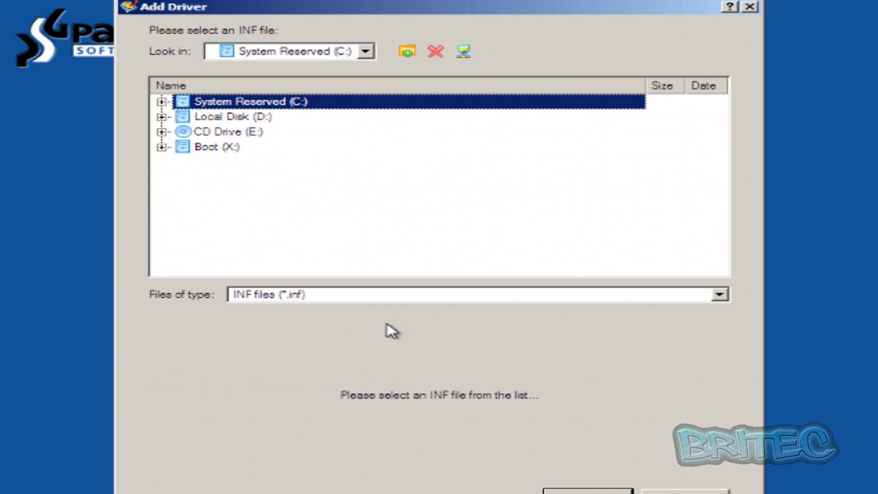
pyautogui.moveTo(444, 2); pyautogui.dragTo(430, 26)
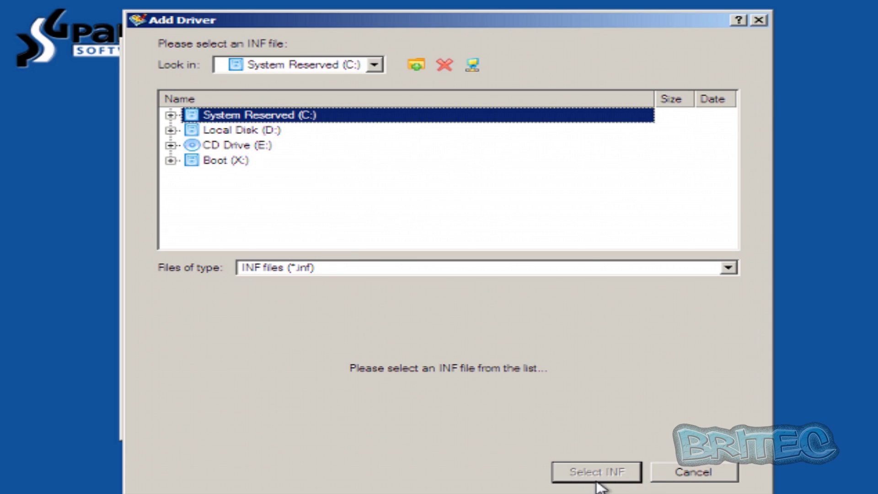
pyautogui.click(233, 132)
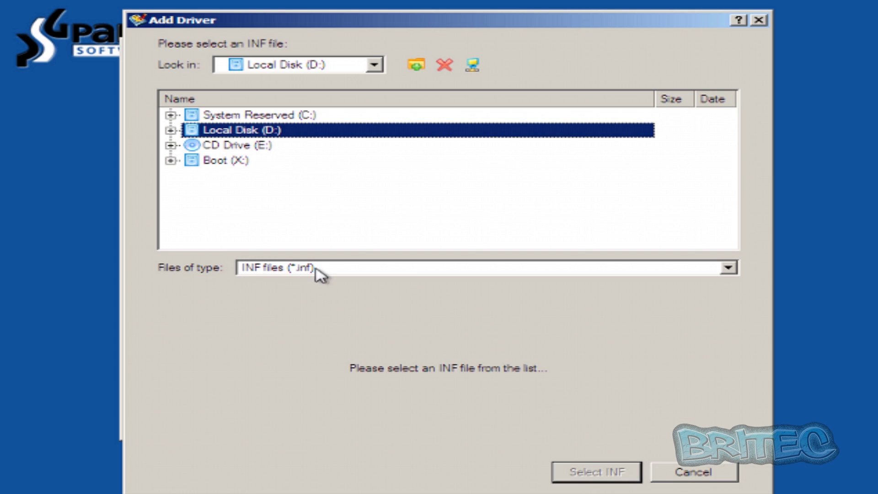
pyautogui.click(675, 473)
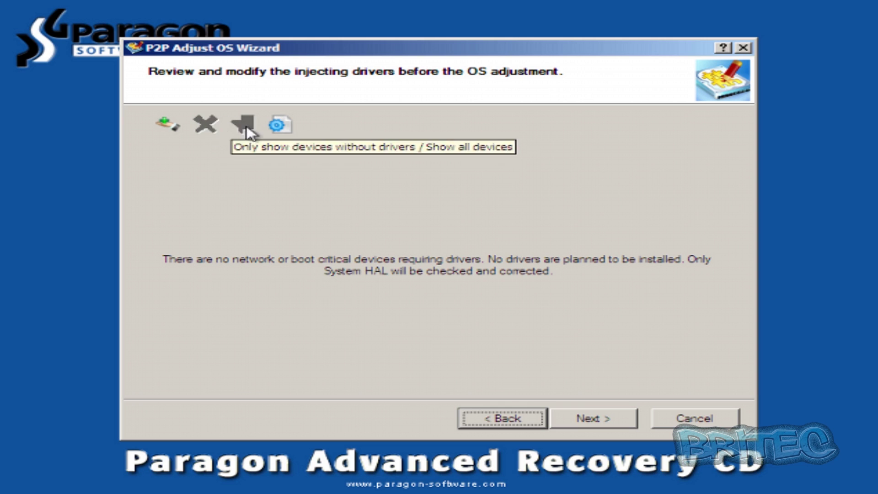
# - Display the device list in the driver review, inspect an ATA Channel 0 entry, and continue to the confirmation page
pyautogui.click(291, 133)
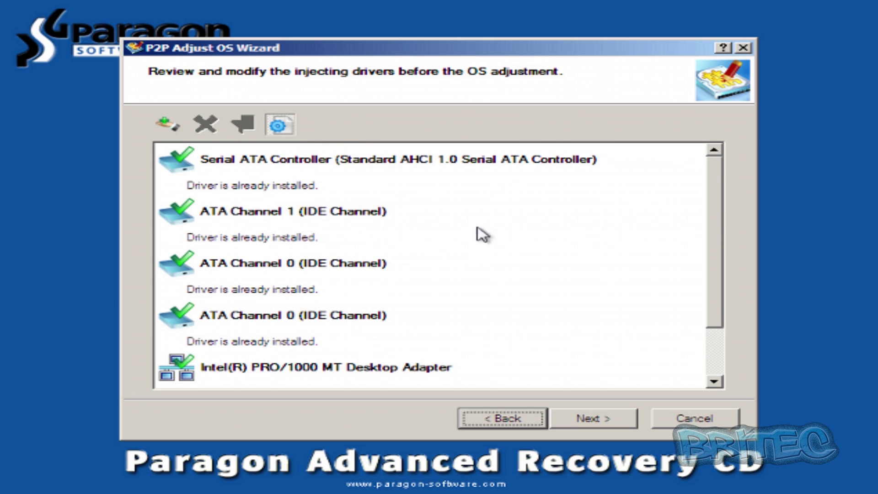
pyautogui.click(273, 326)
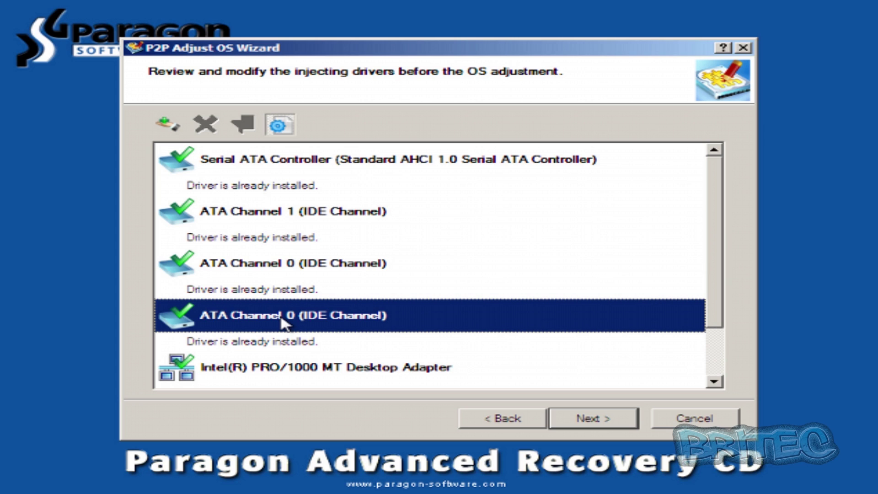
pyautogui.rightClick(282, 323)
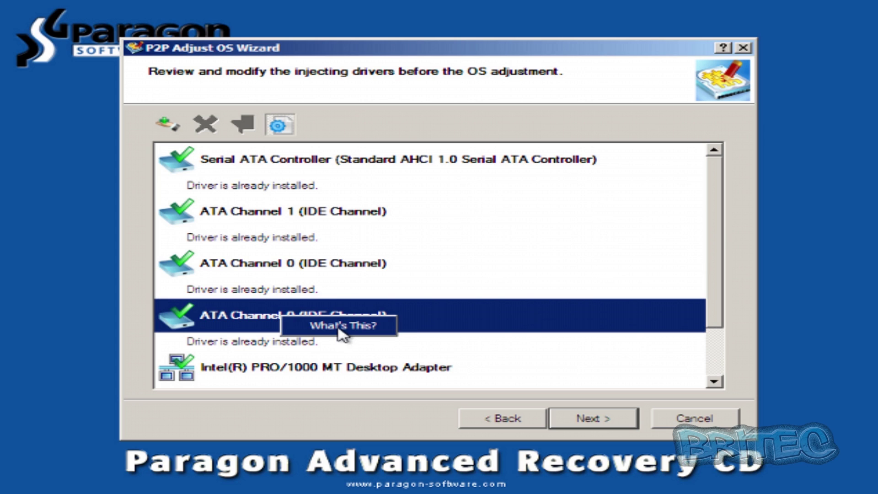
pyautogui.click(604, 420)
pyautogui.click(607, 424)
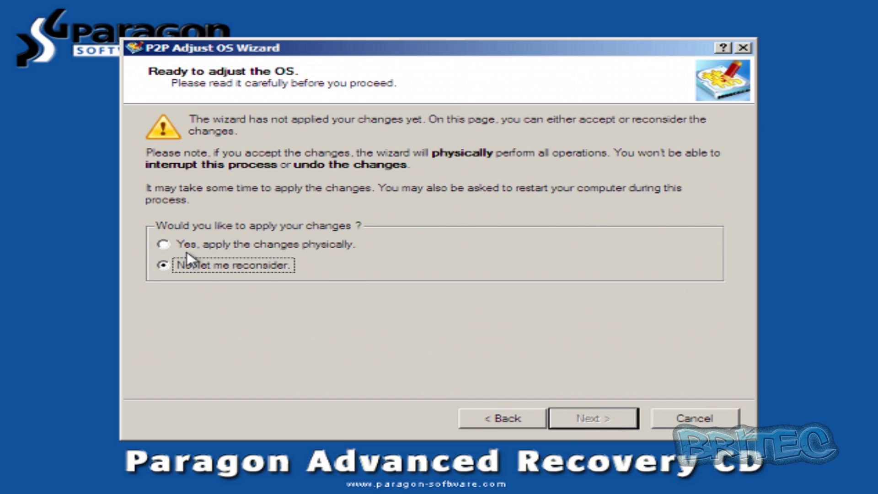
# - Go back through the driver review to recheck the adjustment options, and return to the confirmation page
pyautogui.click(514, 423)
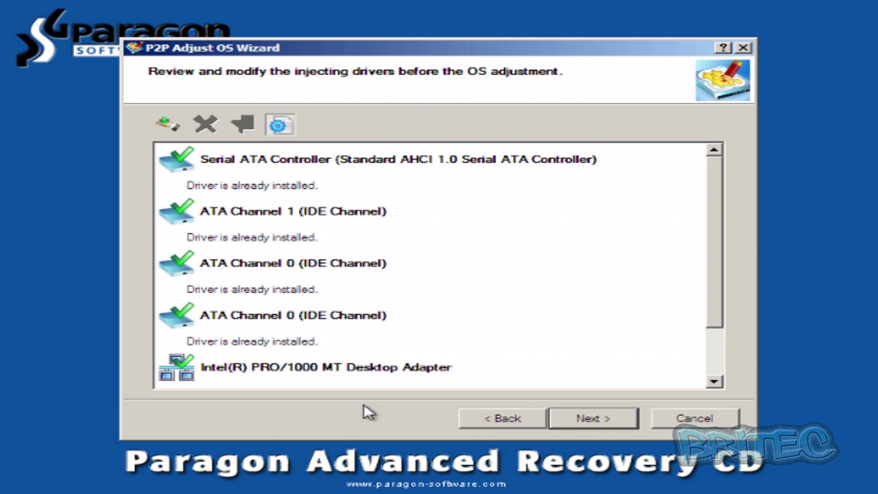
pyautogui.click(511, 418)
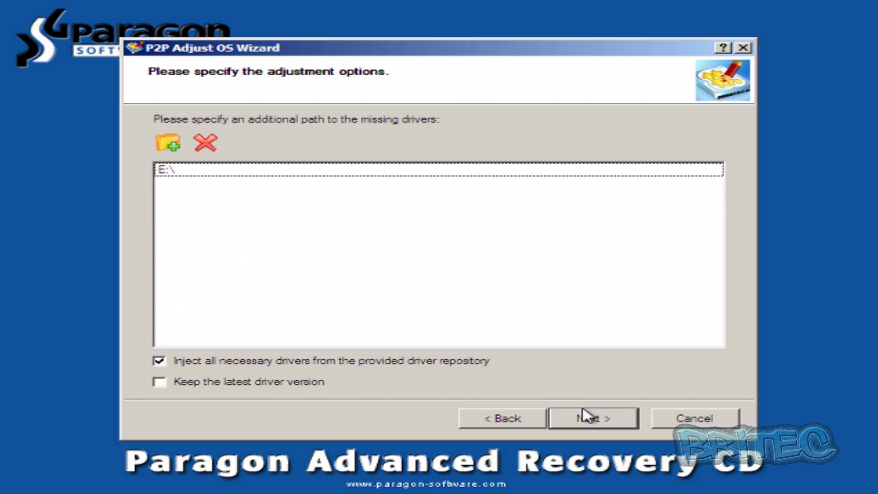
pyautogui.click(598, 425)
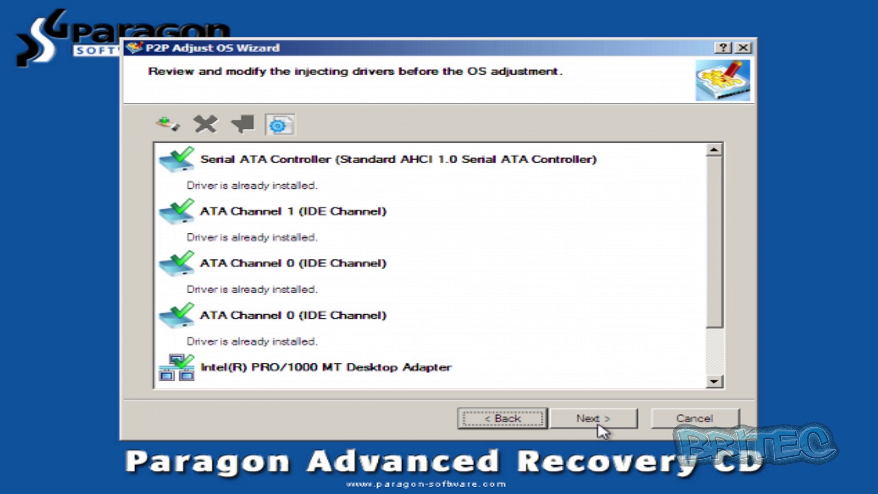
pyautogui.click(598, 426)
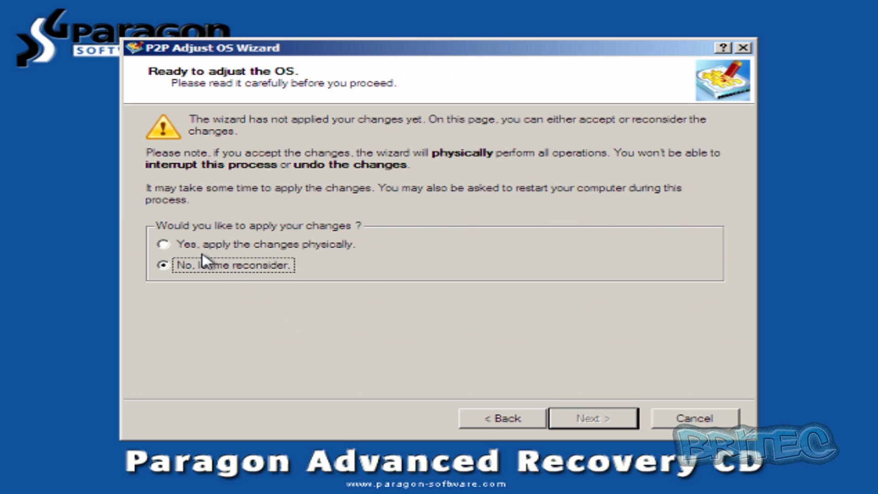
# - Choose to apply the OS adjustment changes physically and run the adjustment
pyautogui.click(164, 243)
pyautogui.click(580, 417)
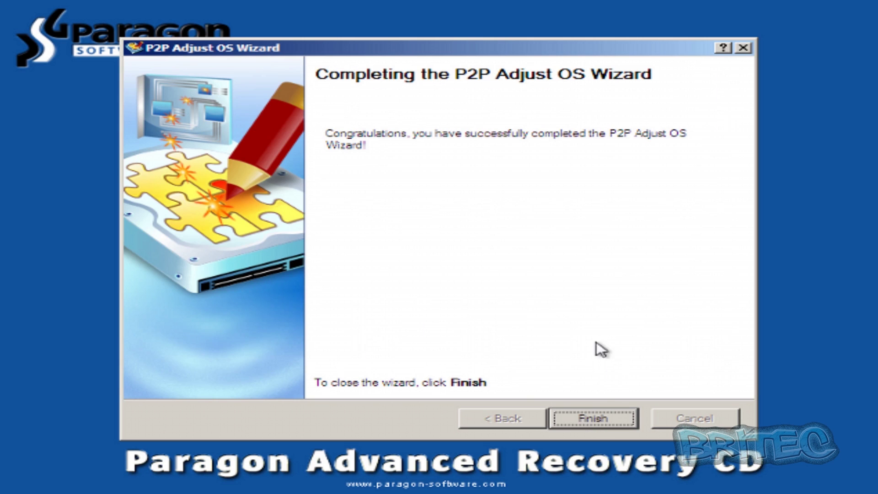
# - Finish the completed P2P Adjust OS Wizard
pyautogui.click(590, 421)
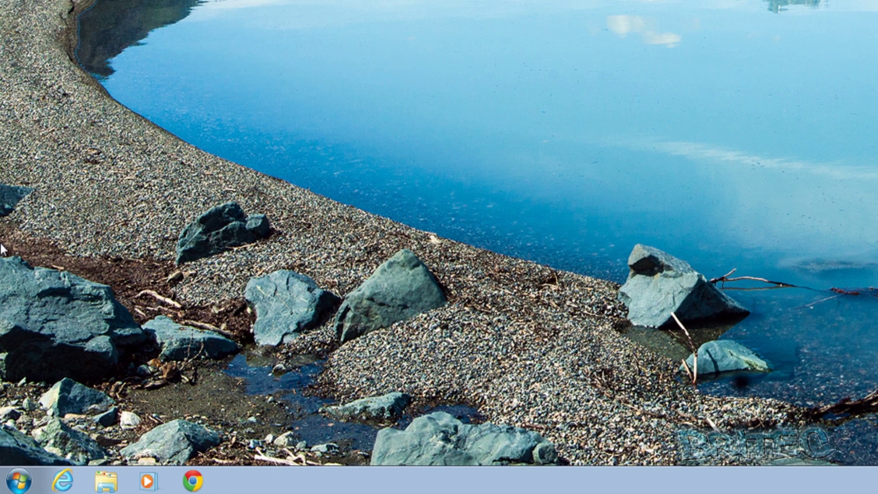
# - Switch to the booted Windows 7 system and view its installed programs list through the Control Panel's Programs category
pyautogui.click(19, 480)
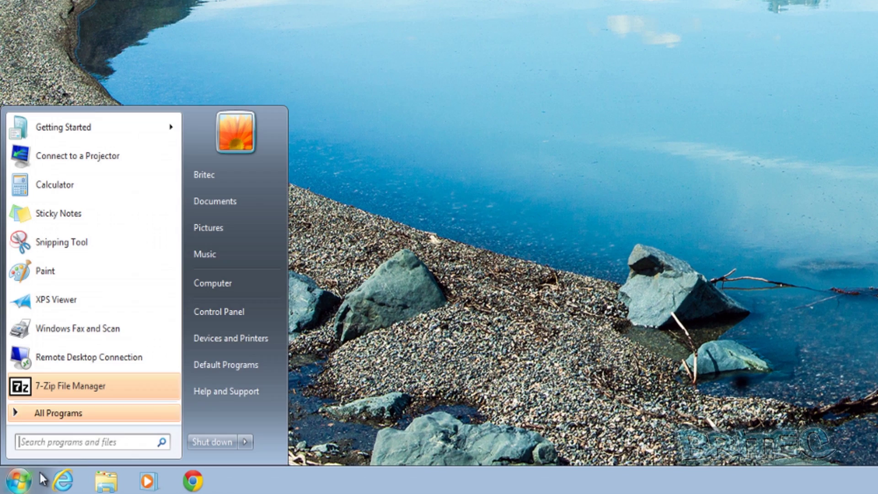
pyautogui.click(244, 313)
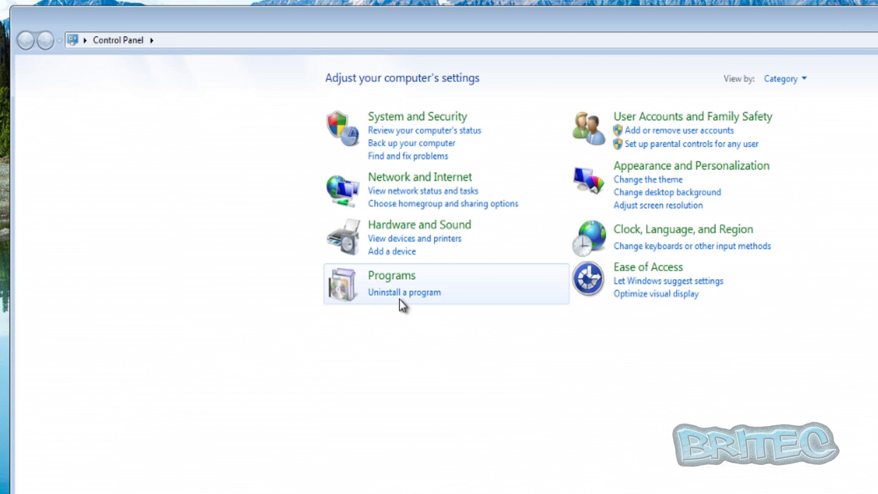
pyautogui.click(399, 299)
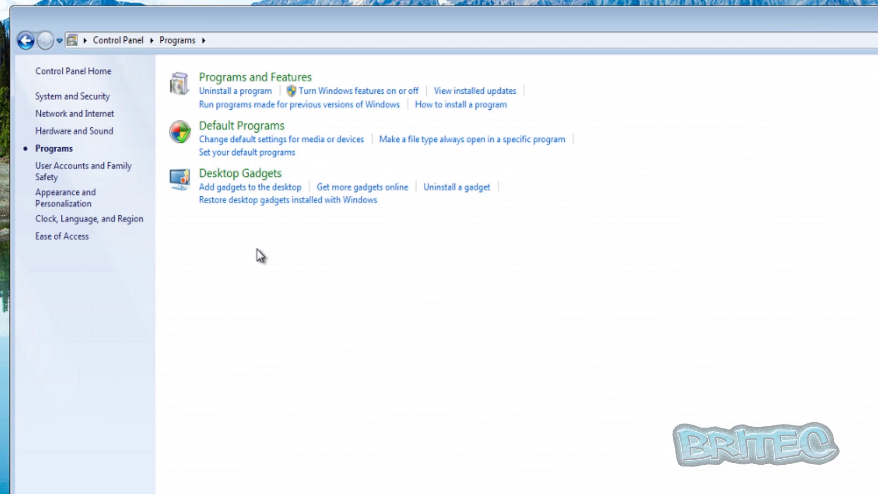
pyautogui.click(231, 92)
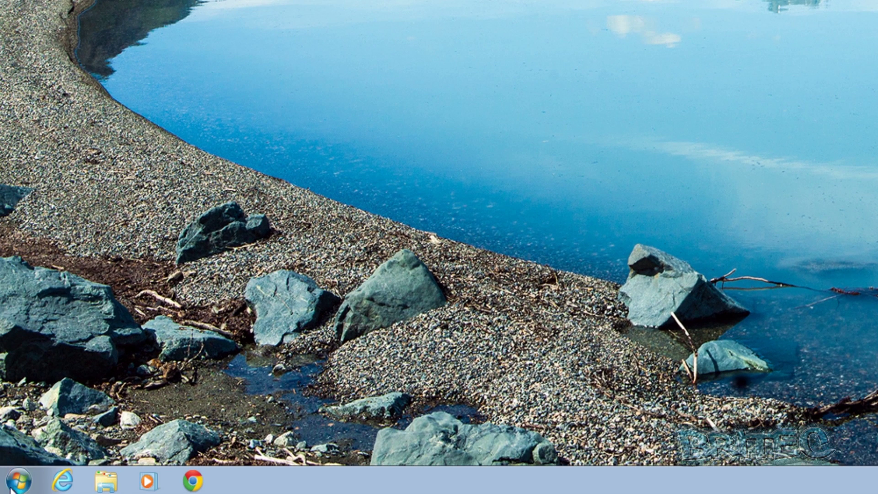
# - View the computer's basic system information and open Device Manager from it
pyautogui.click(18, 480)
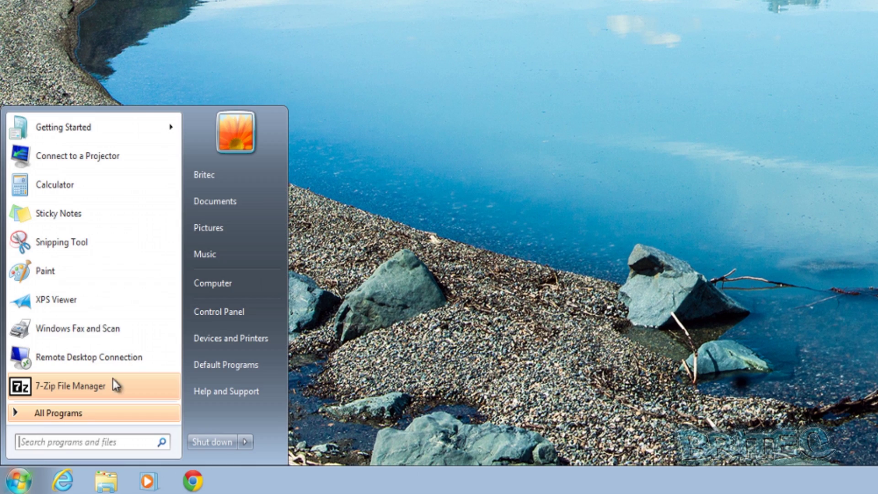
pyautogui.rightClick(227, 284)
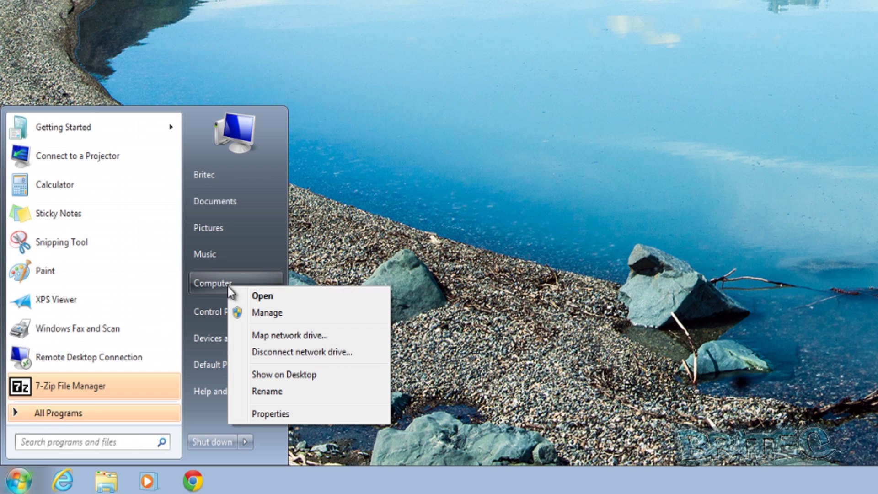
pyautogui.click(257, 414)
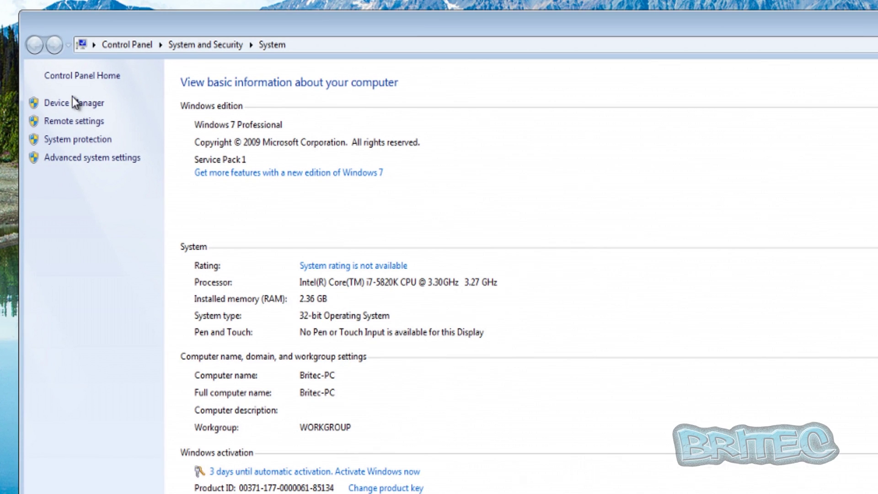
pyautogui.click(67, 103)
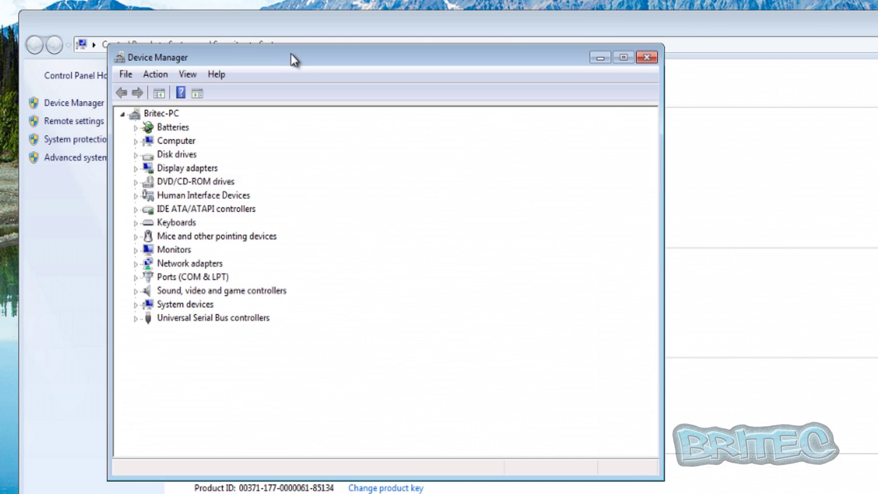
# - Examine the USB controllers, system devices and IDE ATA/ATAPI controllers in Device Manager, collapse the categories and close it
pyautogui.moveTo(290, 58); pyautogui.dragTo(229, 46)
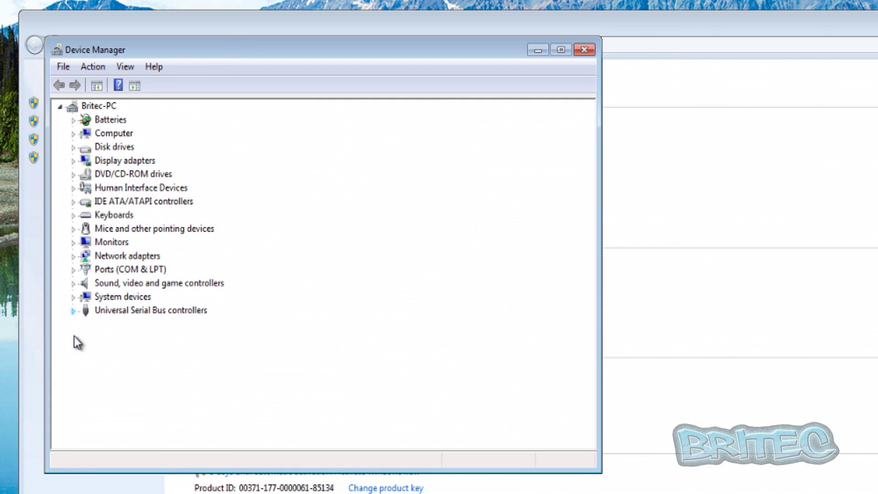
pyautogui.click(73, 311)
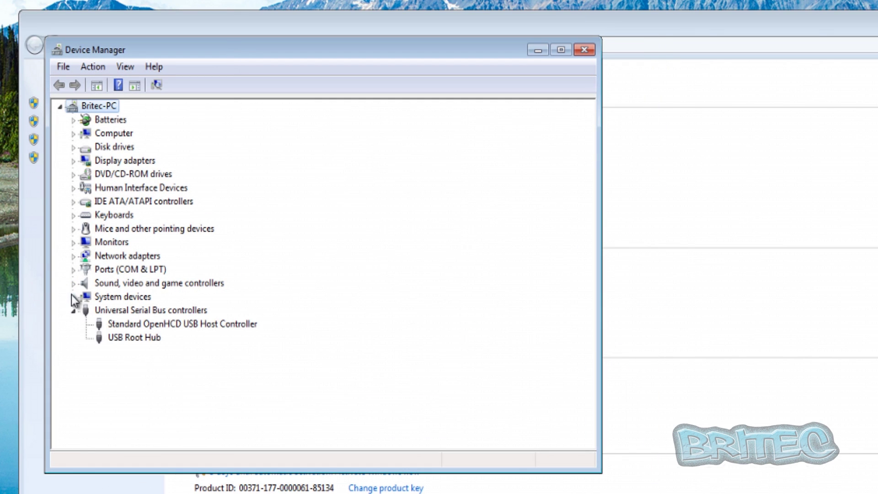
pyautogui.click(73, 296)
pyautogui.click(73, 201)
pyautogui.click(73, 311)
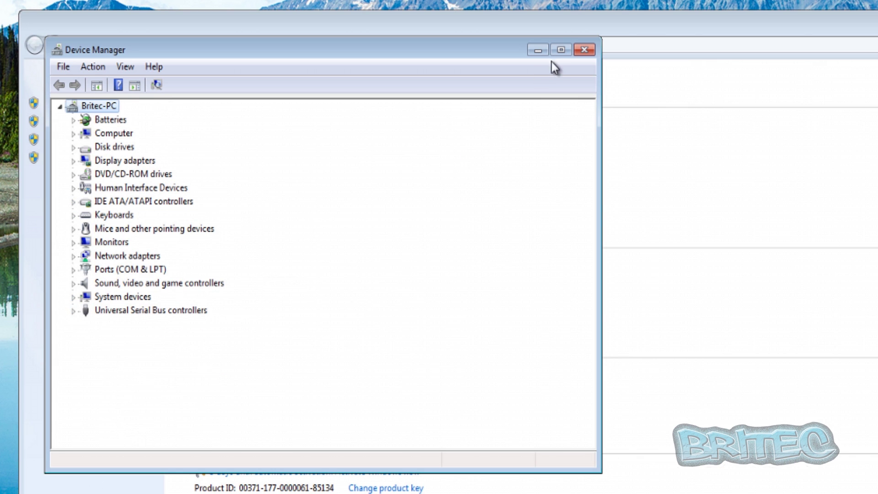
pyautogui.click(580, 49)
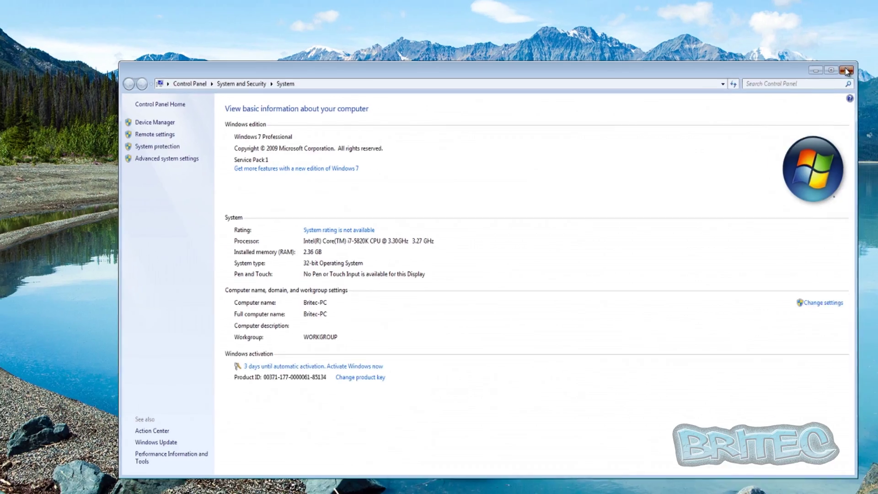